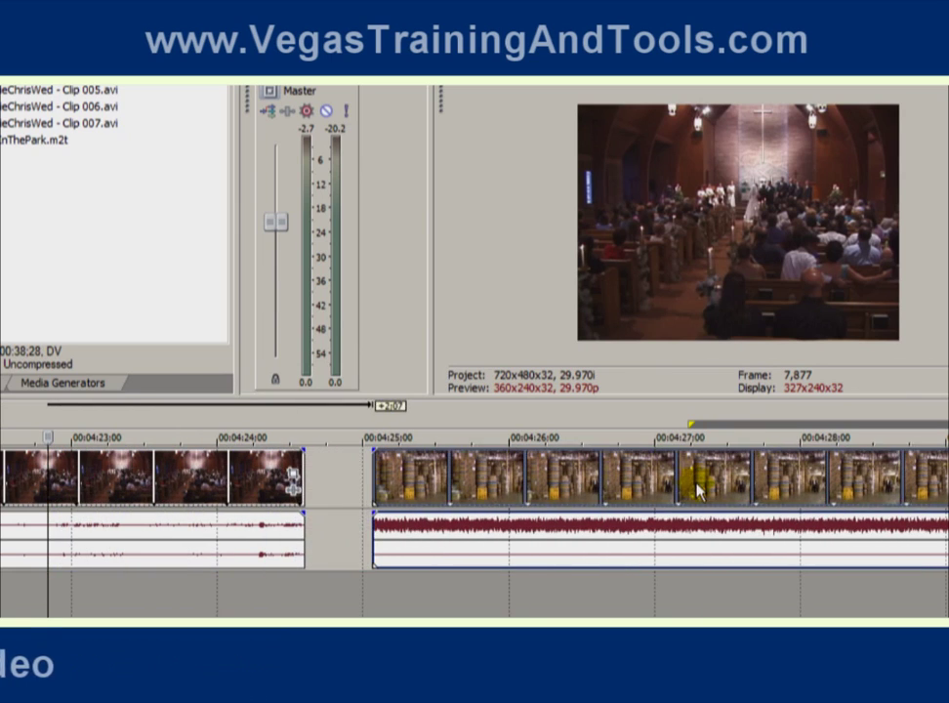
# Pull the Factory clip away from the wedding footage and trim its start to just before 00:04:28:00
pyautogui.moveTo(462, 434); pyautogui.dragTo(92, 418)
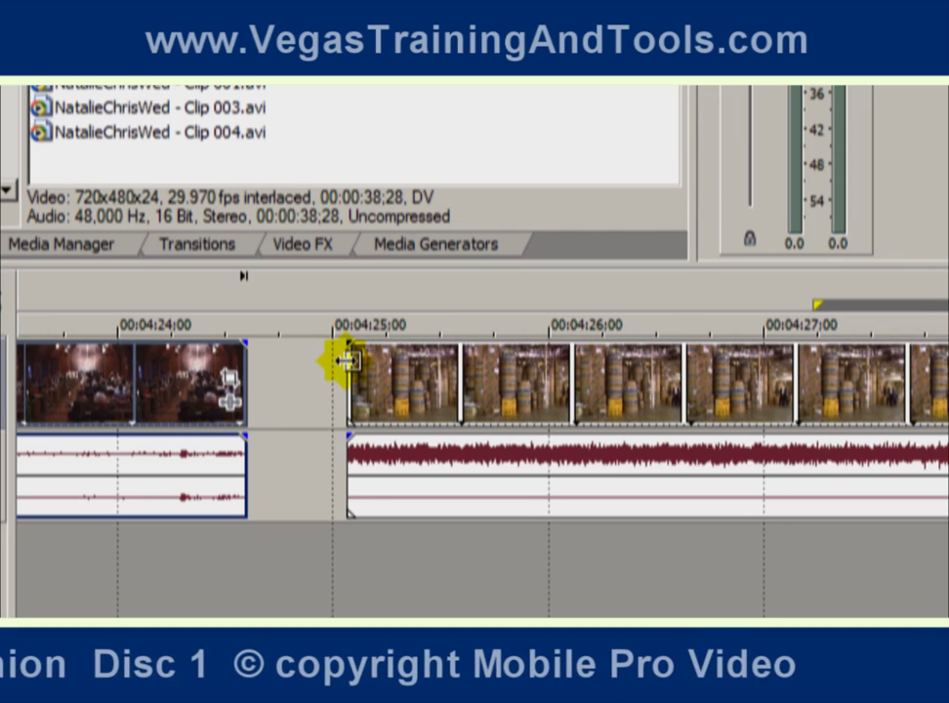
pyautogui.moveTo(346, 362); pyautogui.dragTo(508, 377)
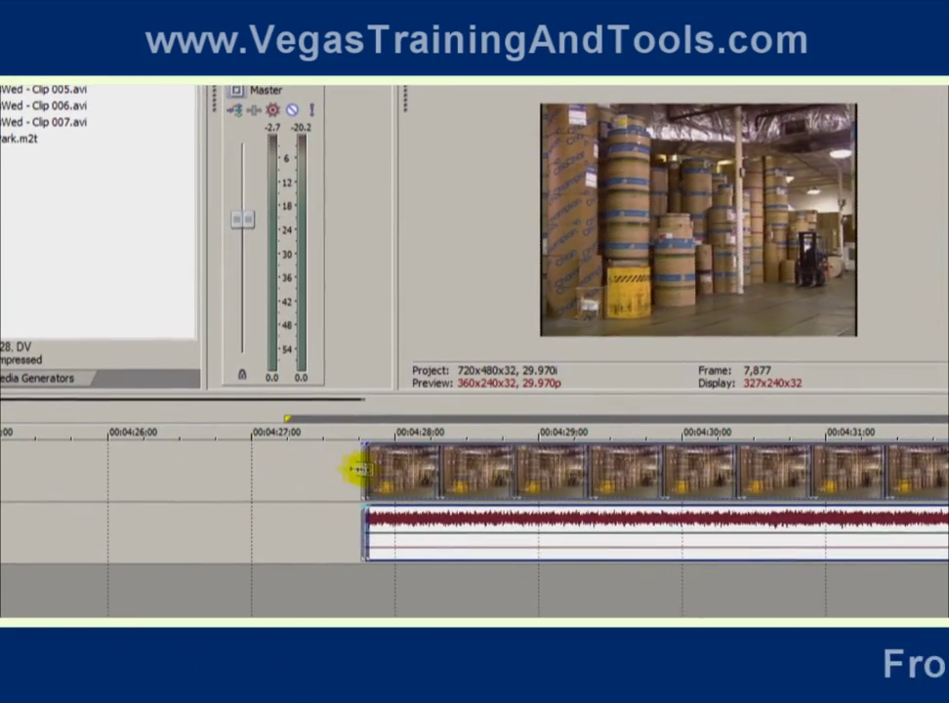
pyautogui.moveTo(358, 470); pyautogui.dragTo(716, 473)
pyautogui.moveTo(799, 469); pyautogui.dragTo(66, 475)
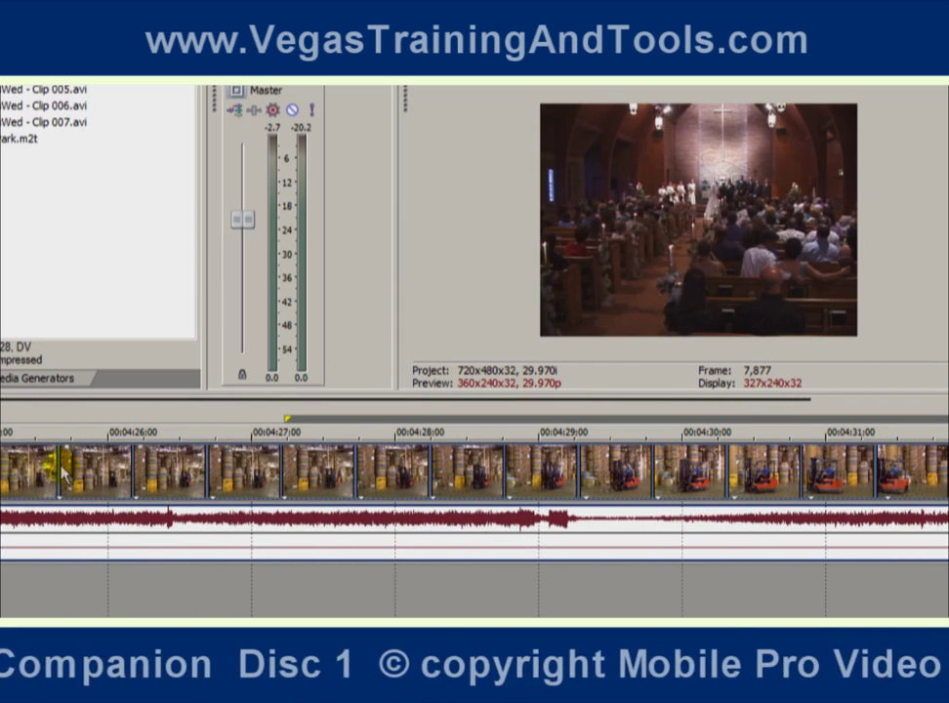
pyautogui.moveTo(2, 474); pyautogui.dragTo(361, 479)
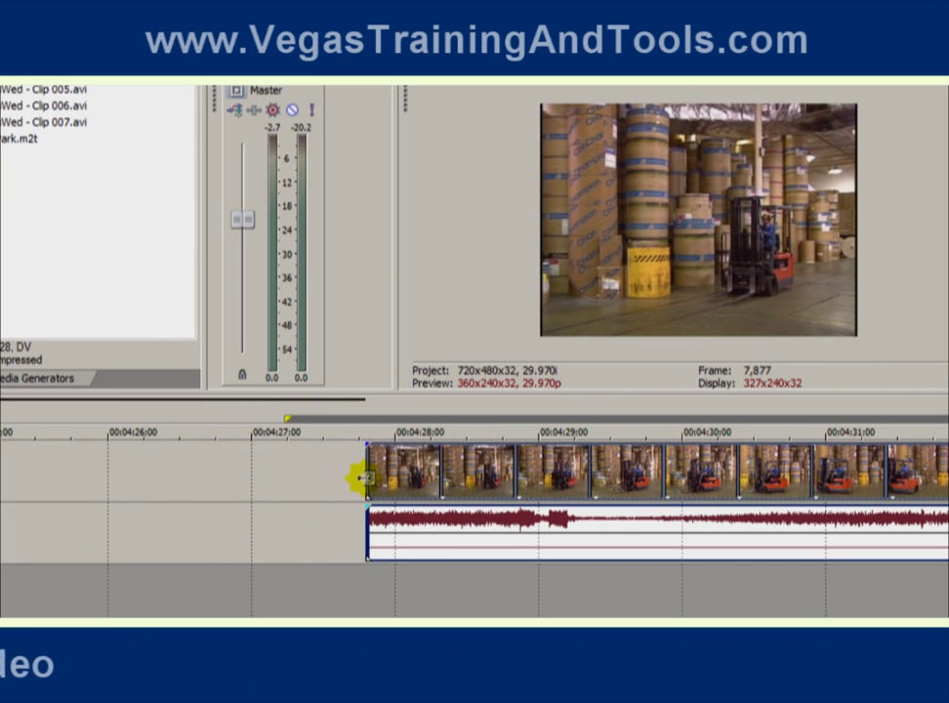
# Preview the clip's opening and select roughly 00:04:28 to 00:04:30:25
pyautogui.click(357, 598)
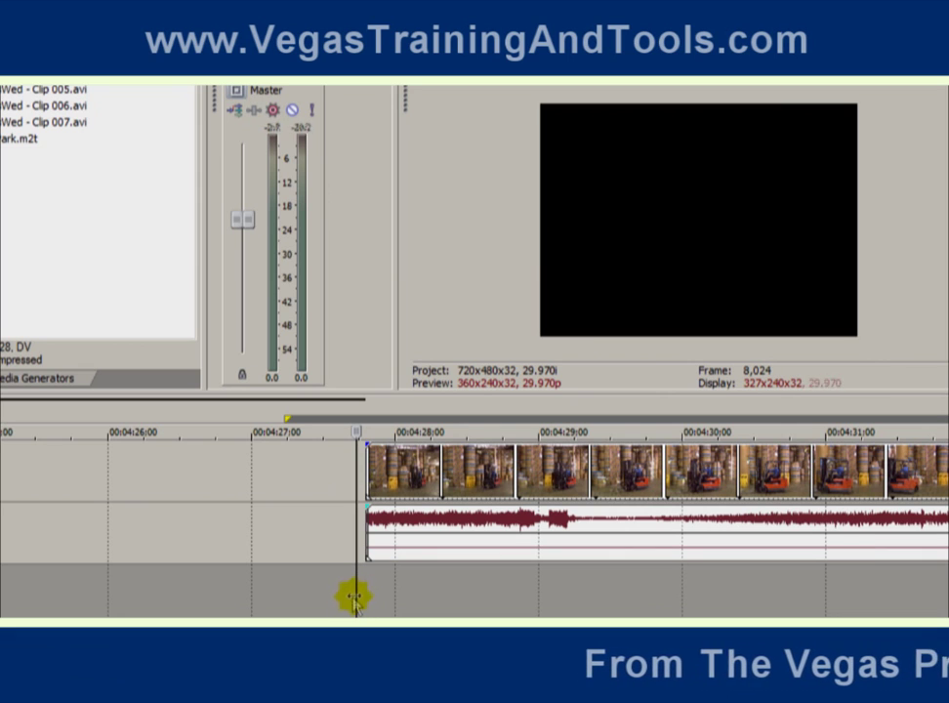
pyautogui.press('space')
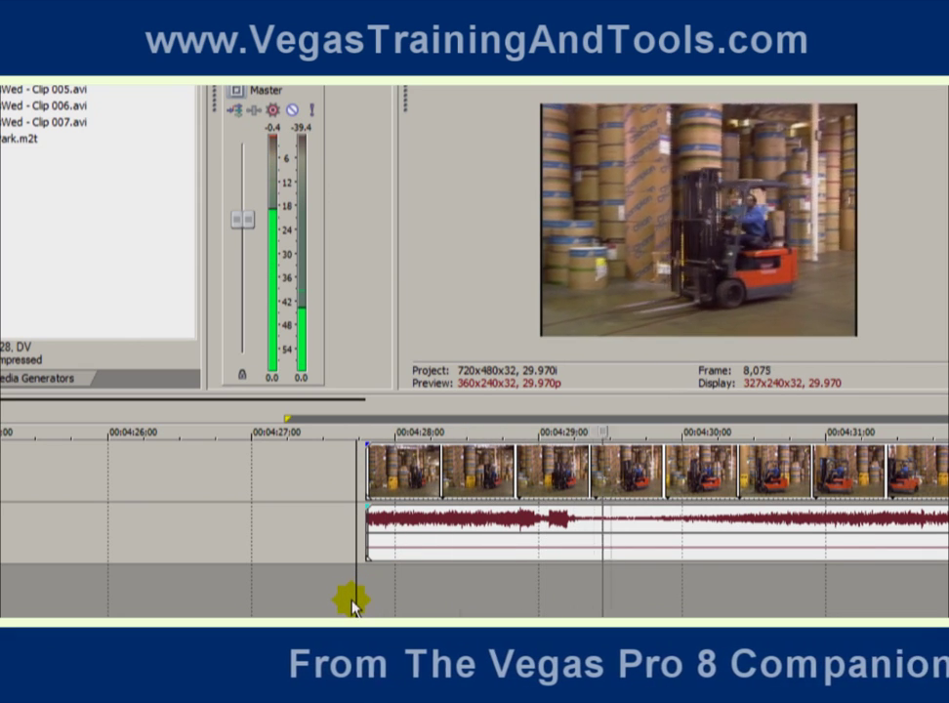
pyautogui.press('space')
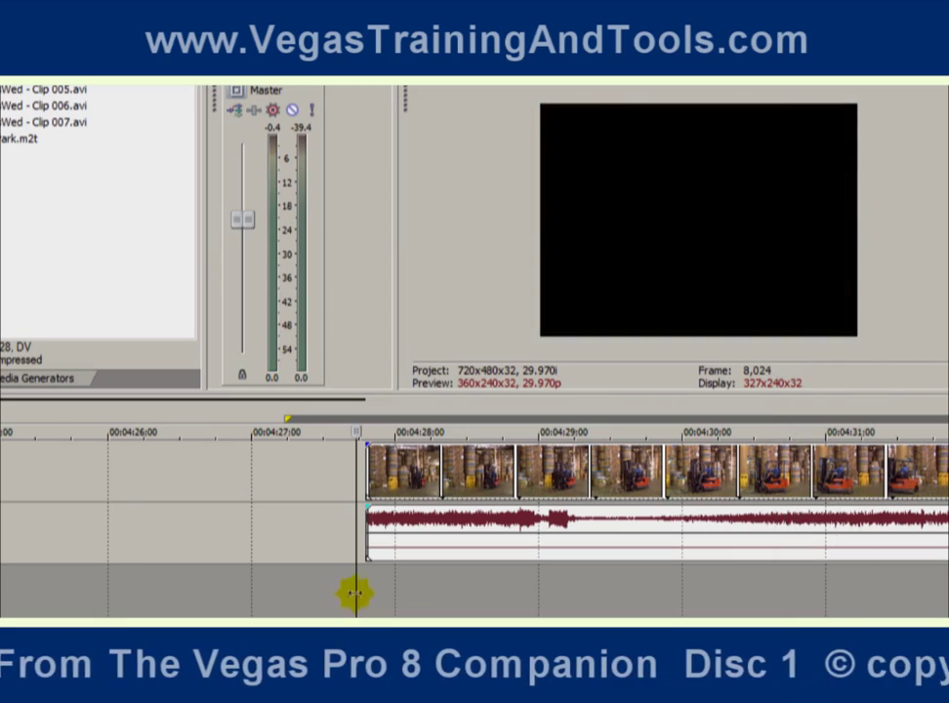
pyautogui.moveTo(361, 610); pyautogui.dragTo(891, 446)
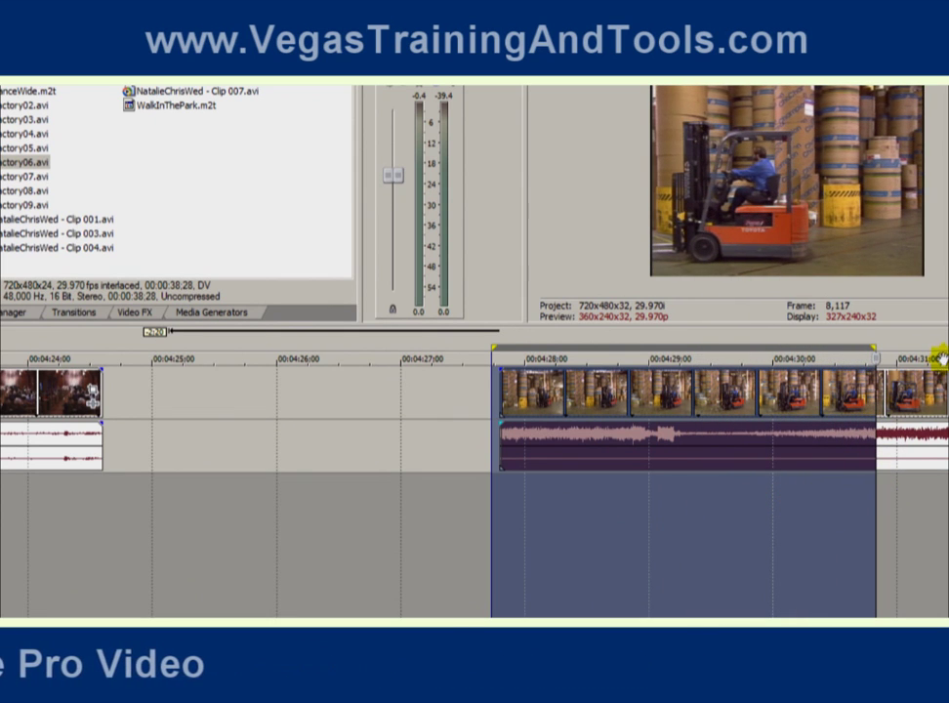
# Zoom out to reveal the warehouse clip's far end and drag its right edge to reset the end point
pyautogui.moveTo(939, 354); pyautogui.dragTo(85, 360)
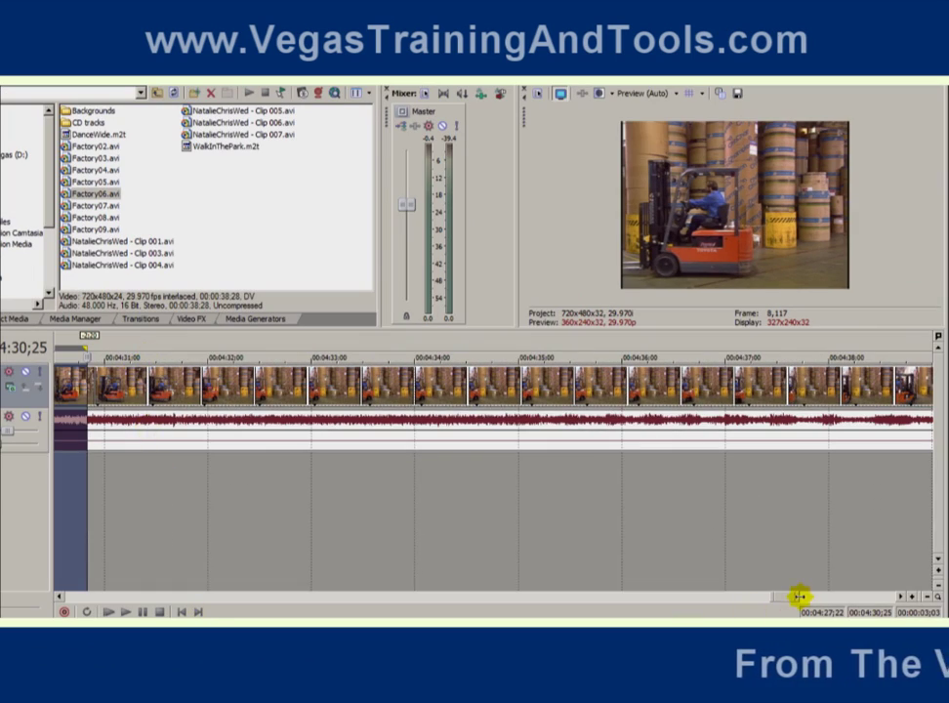
pyautogui.moveTo(798, 595); pyautogui.dragTo(859, 559)
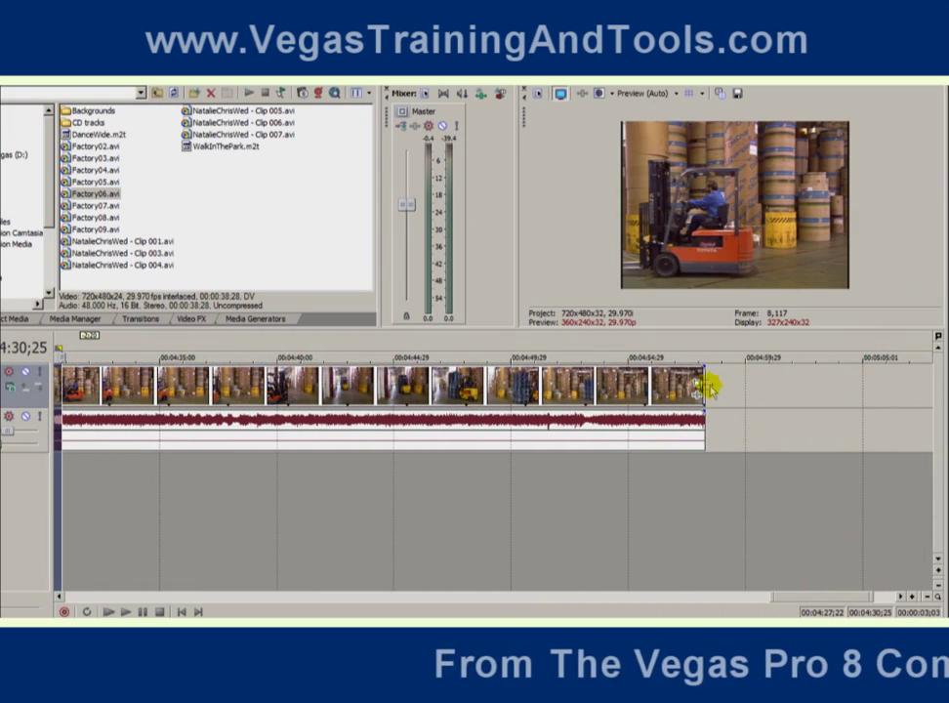
pyautogui.moveTo(704, 380)
pyautogui.mouseDown()
pyautogui.moveTo(180, 383)
pyautogui.moveTo(62, 393)
pyautogui.moveTo(882, 398)
pyautogui.moveTo(703, 399)
pyautogui.mouseUp()
pyautogui.moveTo(811, 598); pyautogui.dragTo(771, 600)
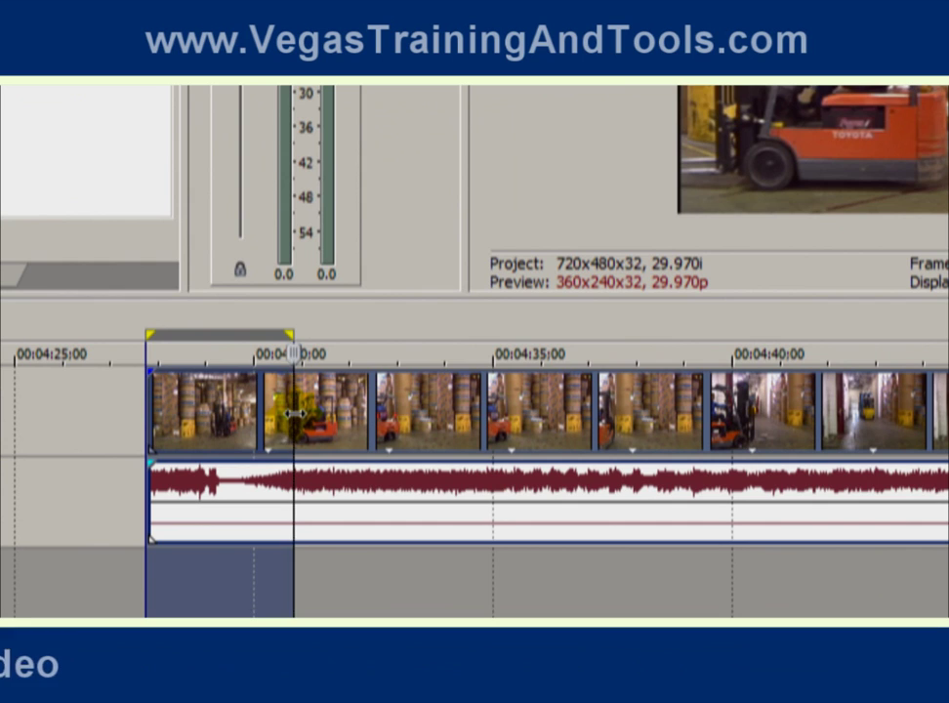
# Extend the loop region slightly, preview it, and split the clip just past 00:04:30
pyautogui.moveTo(293, 430); pyautogui.dragTo(310, 609)
pyautogui.click(310, 340)
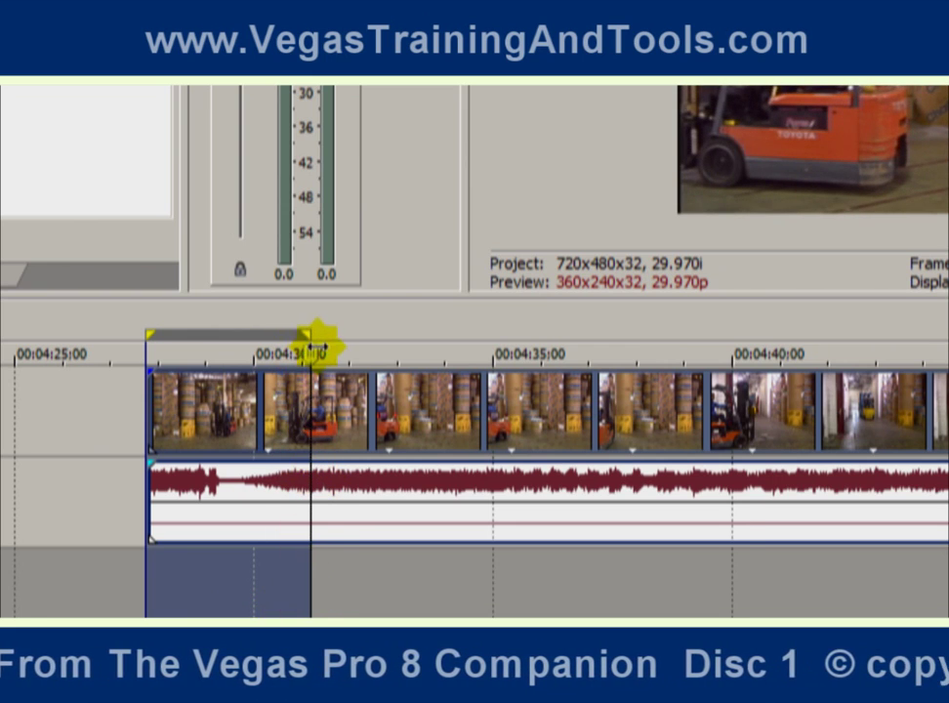
pyautogui.press('space')
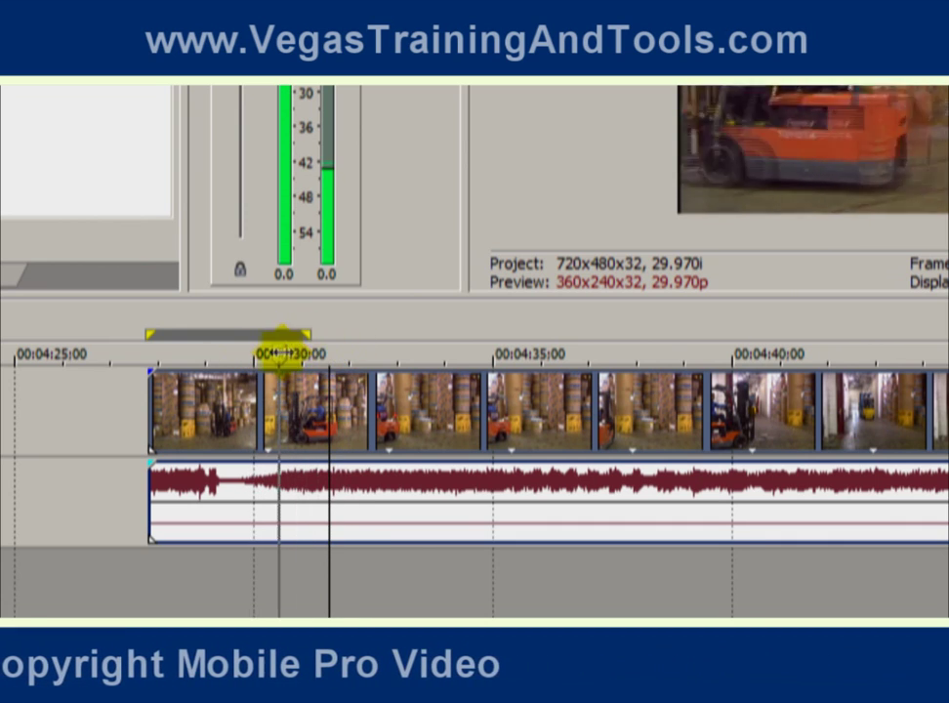
pyautogui.press('space')
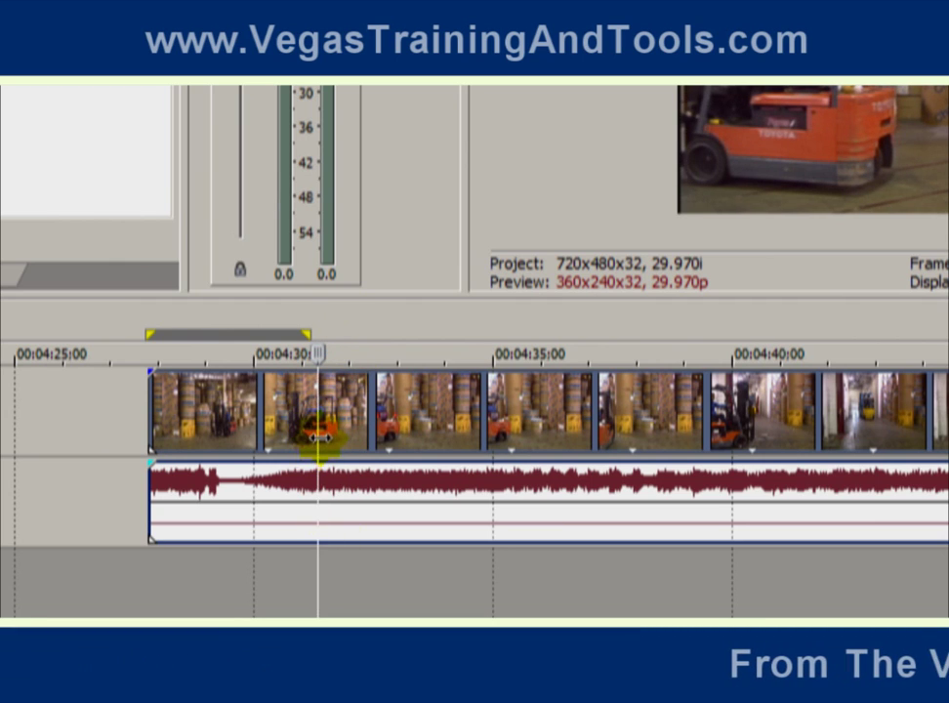
pyautogui.press('s')
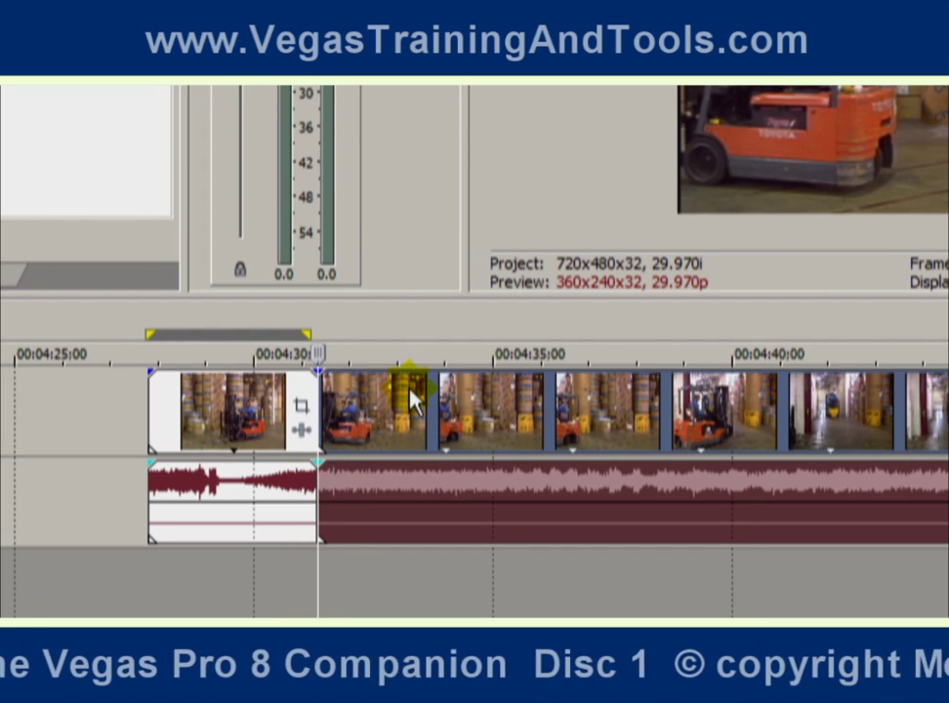
# Delete the event after the split, leaving the clip from 00:04:28 to just past 00:04:30
pyautogui.press('Delete')
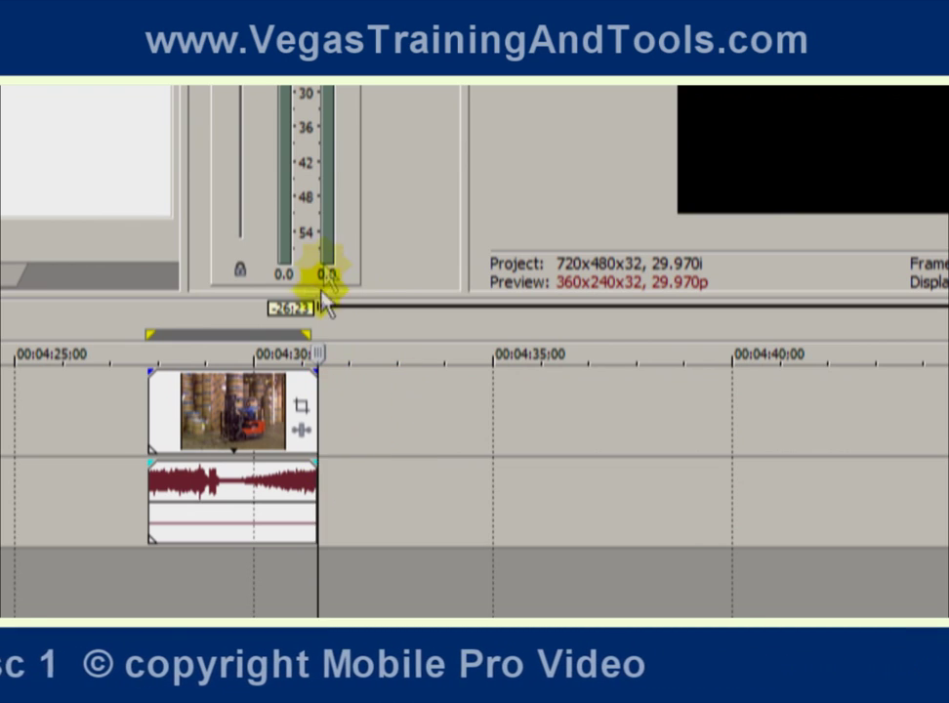
pyautogui.click(165, 576)
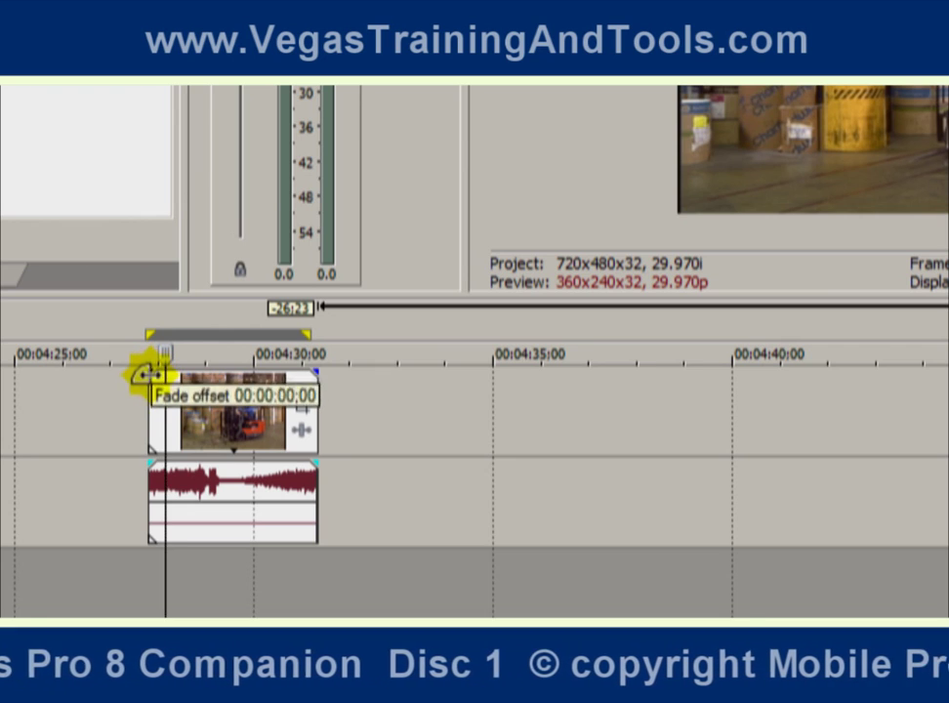
# Add an approximately one-second fade-in at the clip's start and a fade-out at its end
pyautogui.moveTo(146, 369); pyautogui.dragTo(189, 363)
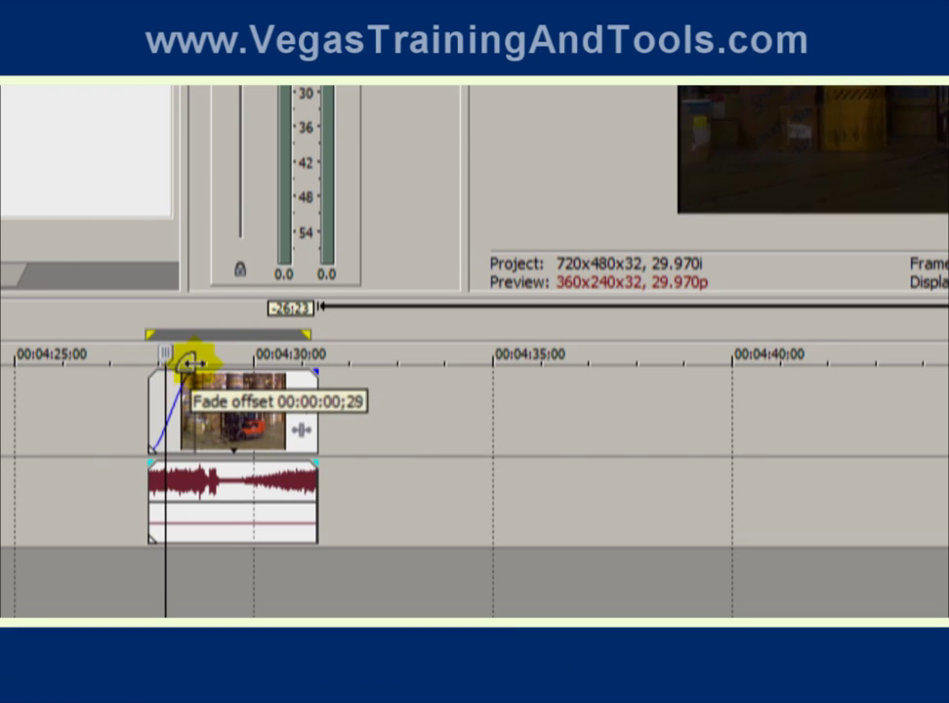
pyautogui.moveTo(195, 363); pyautogui.dragTo(192, 363)
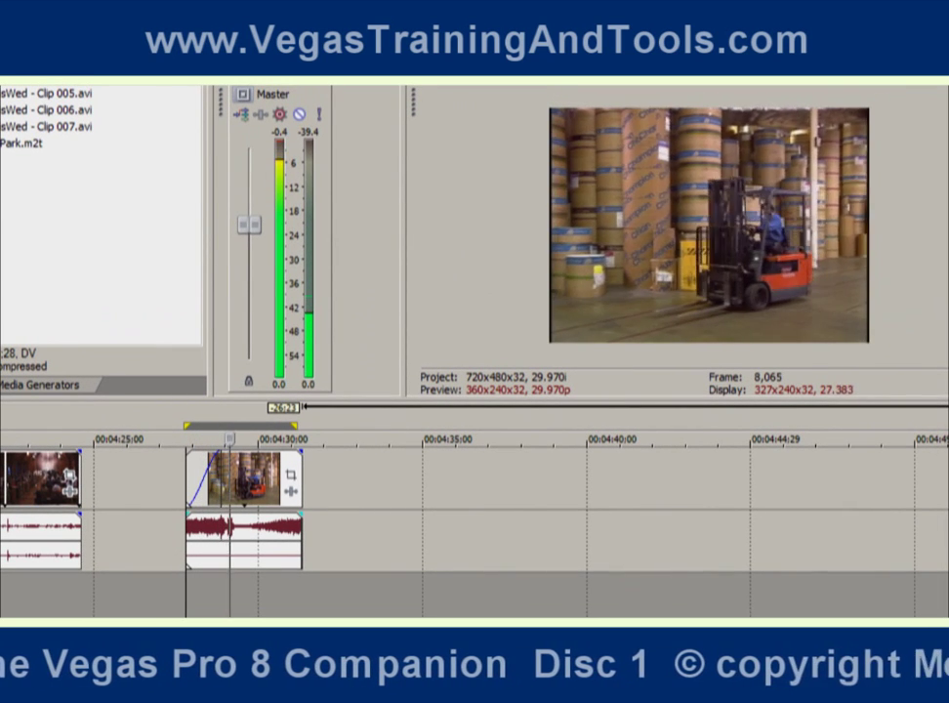
pyautogui.press('space')
pyautogui.moveTo(303, 454); pyautogui.dragTo(260, 441)
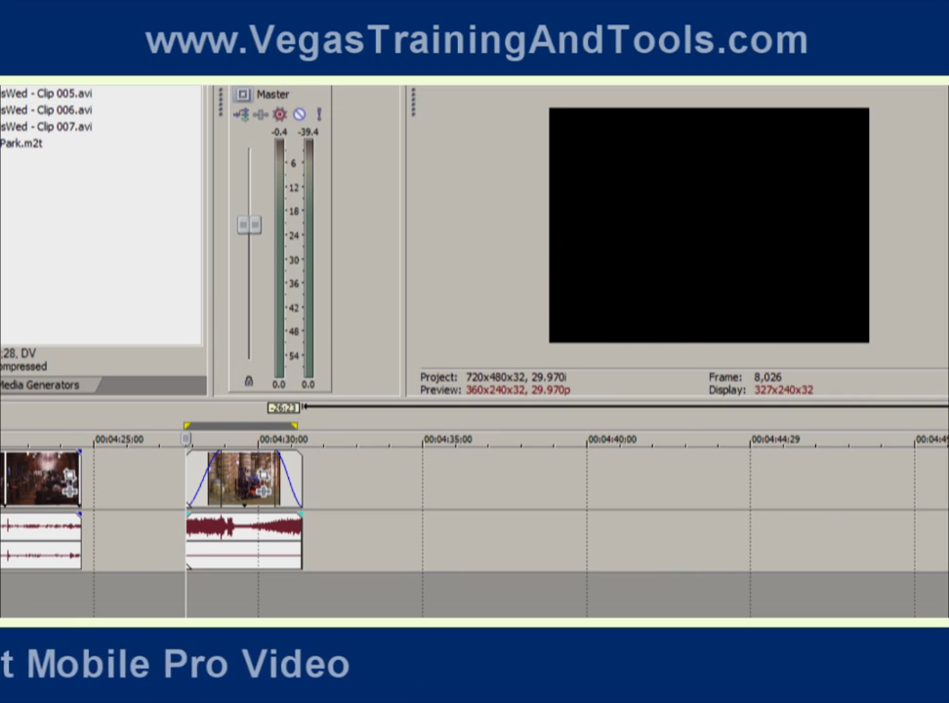
# Drop the faded clip onto new lower tracks at about 00:04:20, overlapping the wedding footage's end
pyautogui.hscroll(-10, 473, 508)
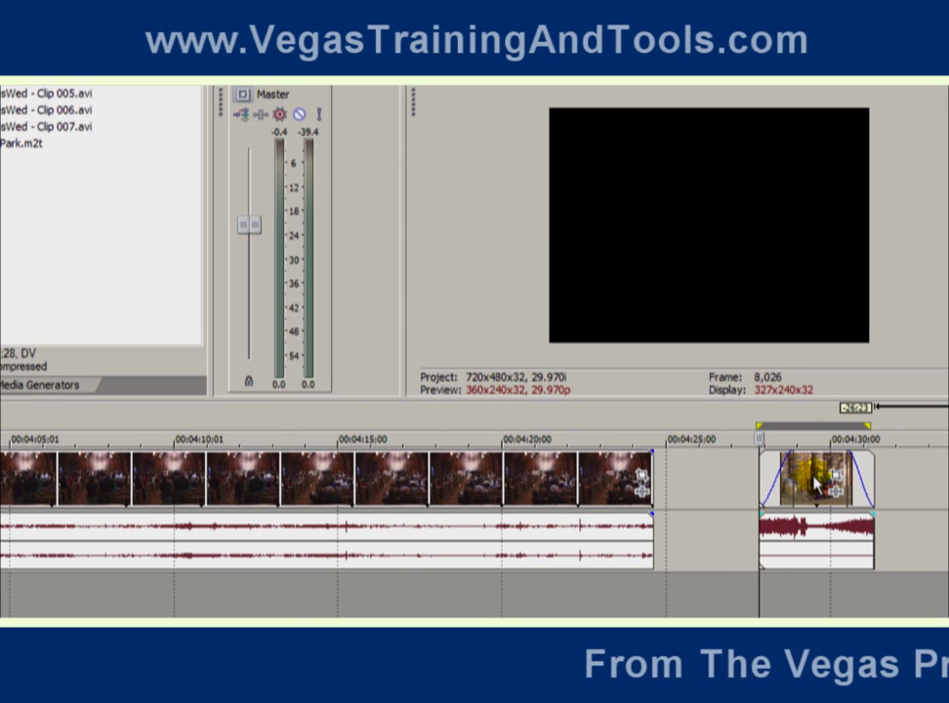
pyautogui.click(808, 484)
pyautogui.moveTo(826, 550); pyautogui.dragTo(645, 663)
pyautogui.moveTo(672, 593); pyautogui.dragTo(573, 603)
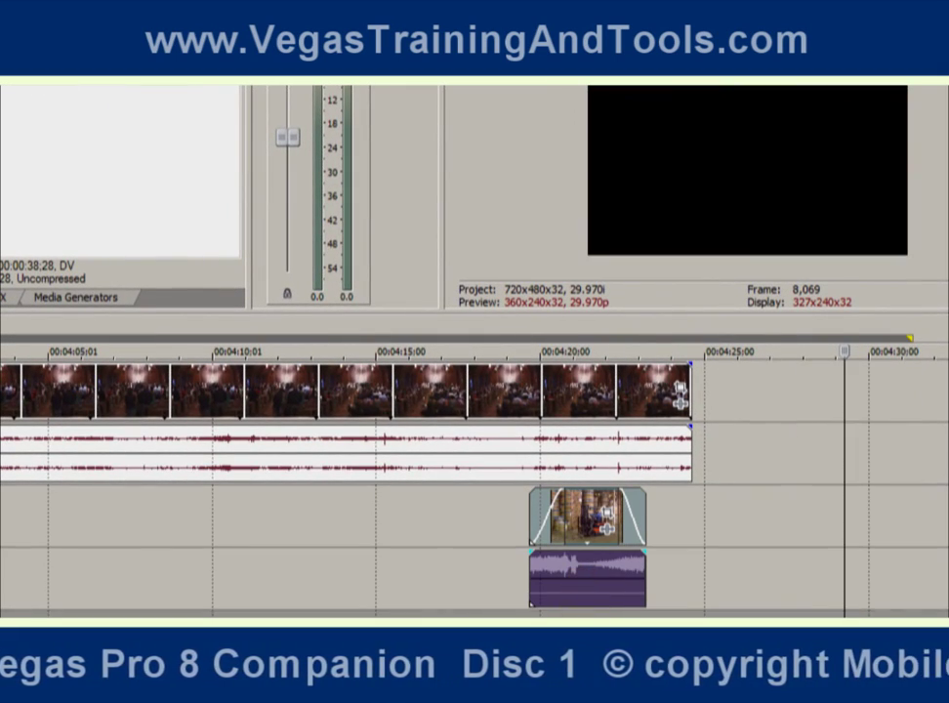
pyautogui.click(577, 518)
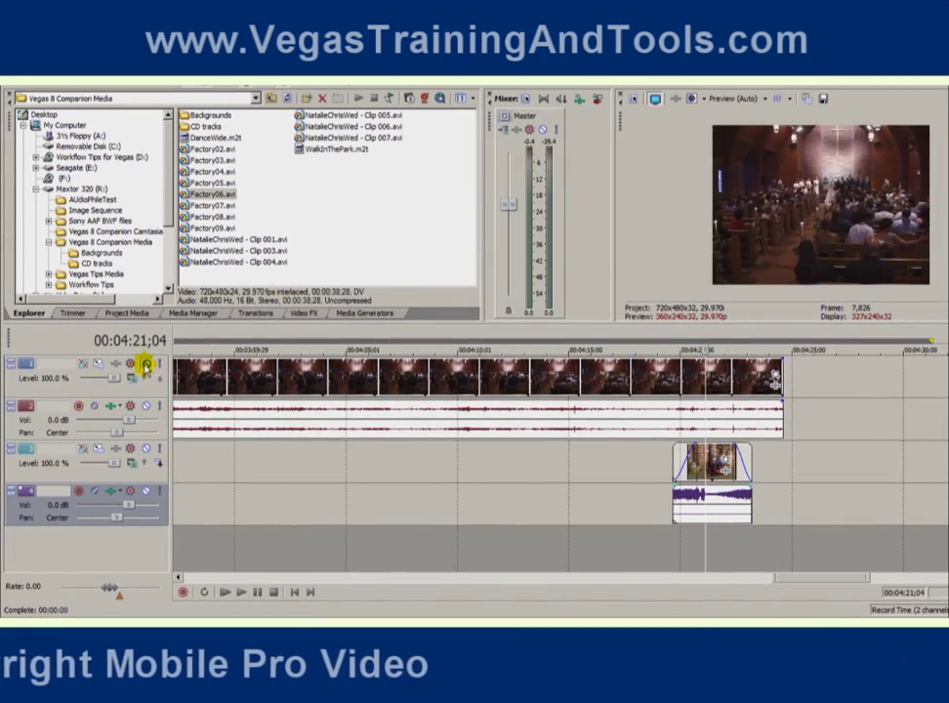
# Mute and unmute track 1, then solo track 3 so only the forklift video shows
pyautogui.click(144, 364)
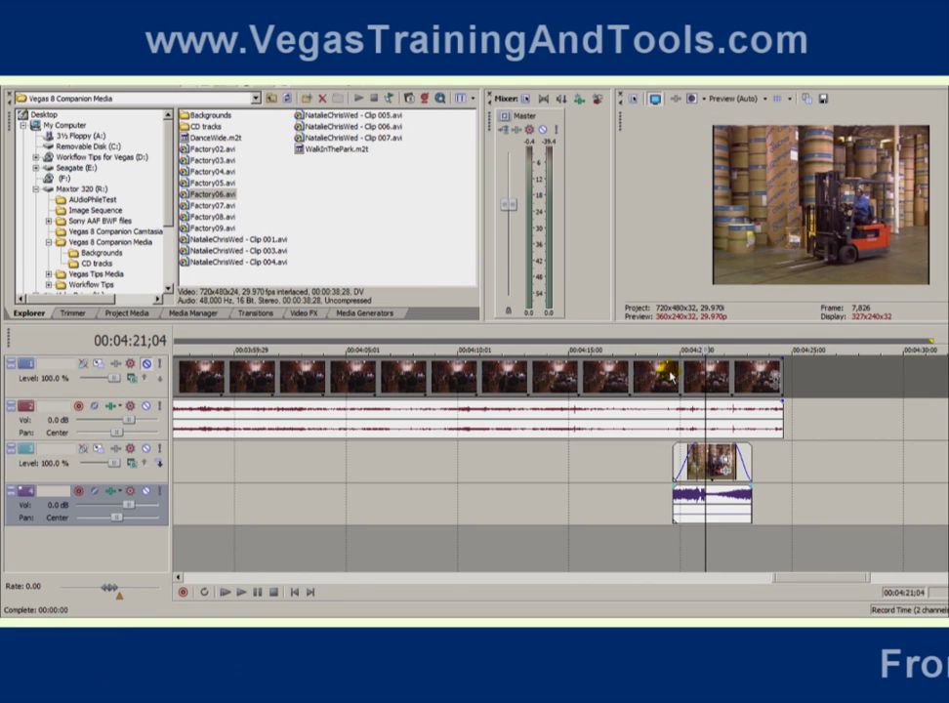
pyautogui.click(145, 363)
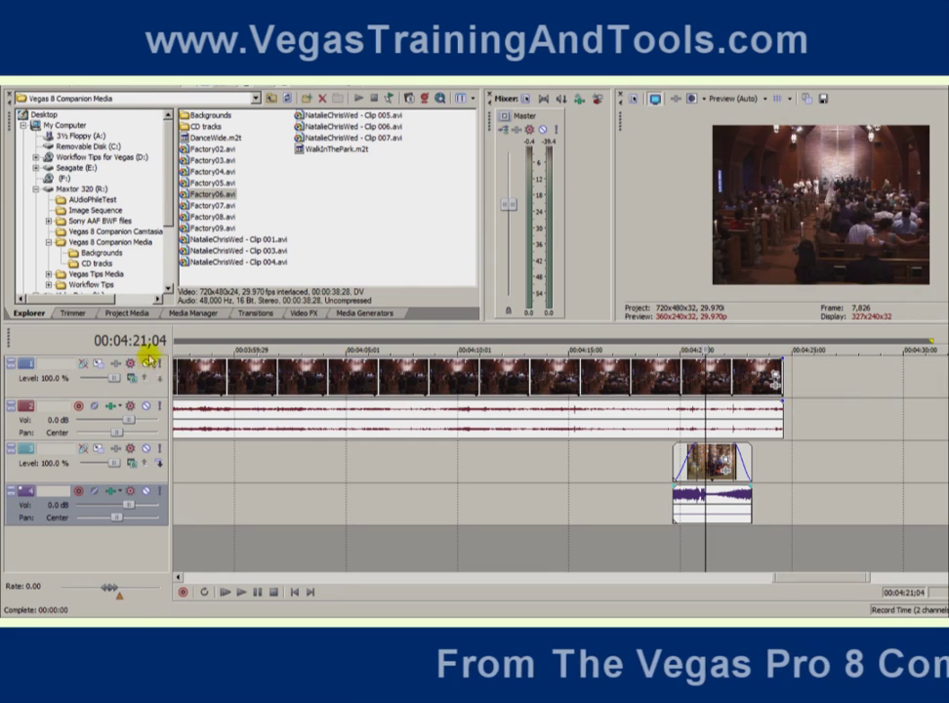
pyautogui.click(160, 450)
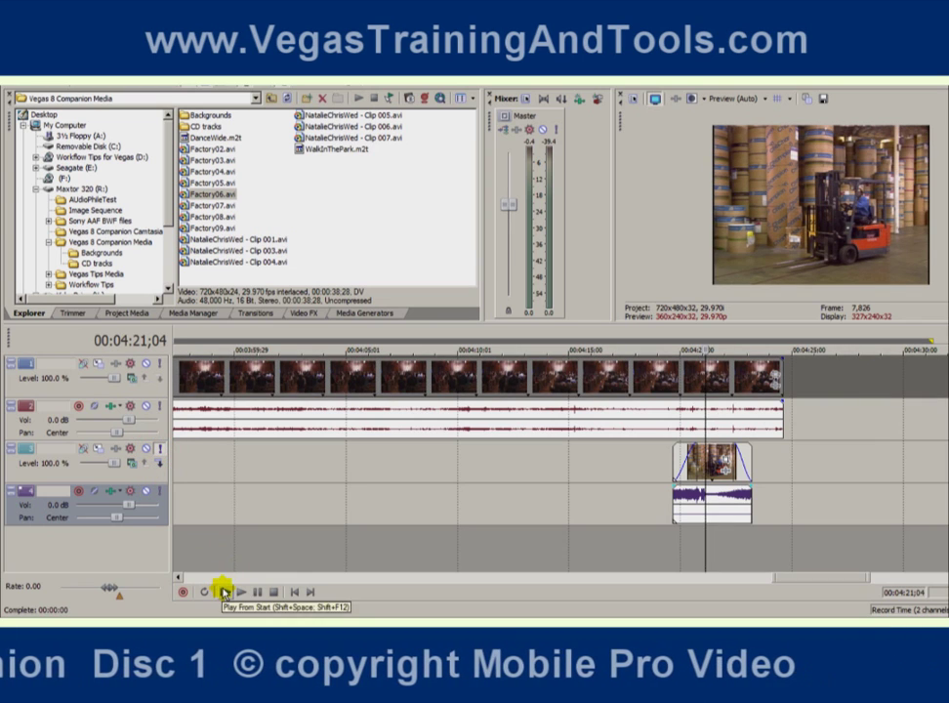